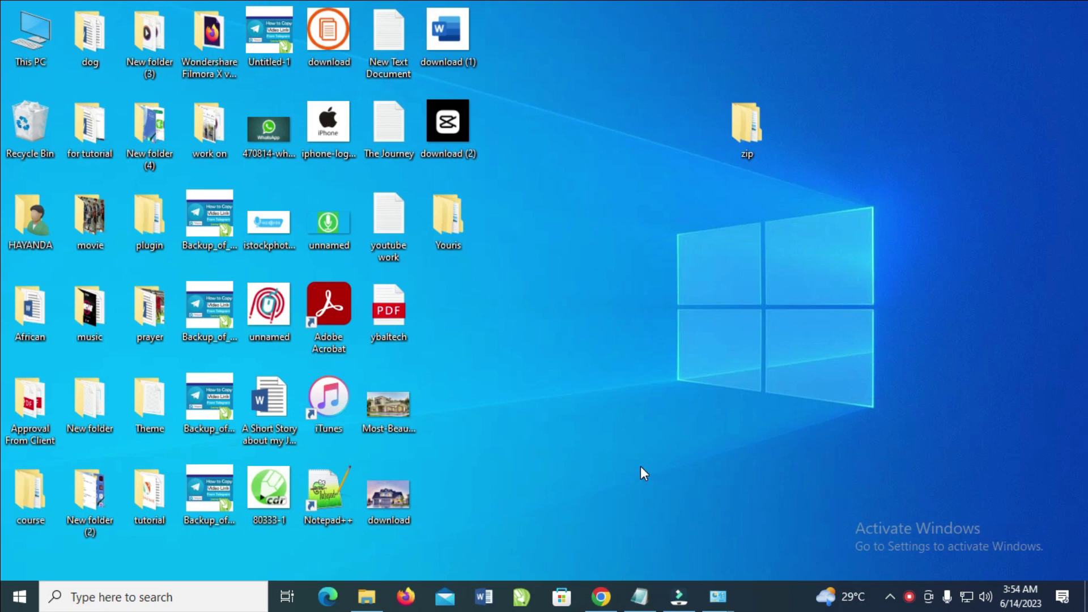
Step: Search the Start menu for 'control Panel' and launch Control Panel
left_click(19, 602)
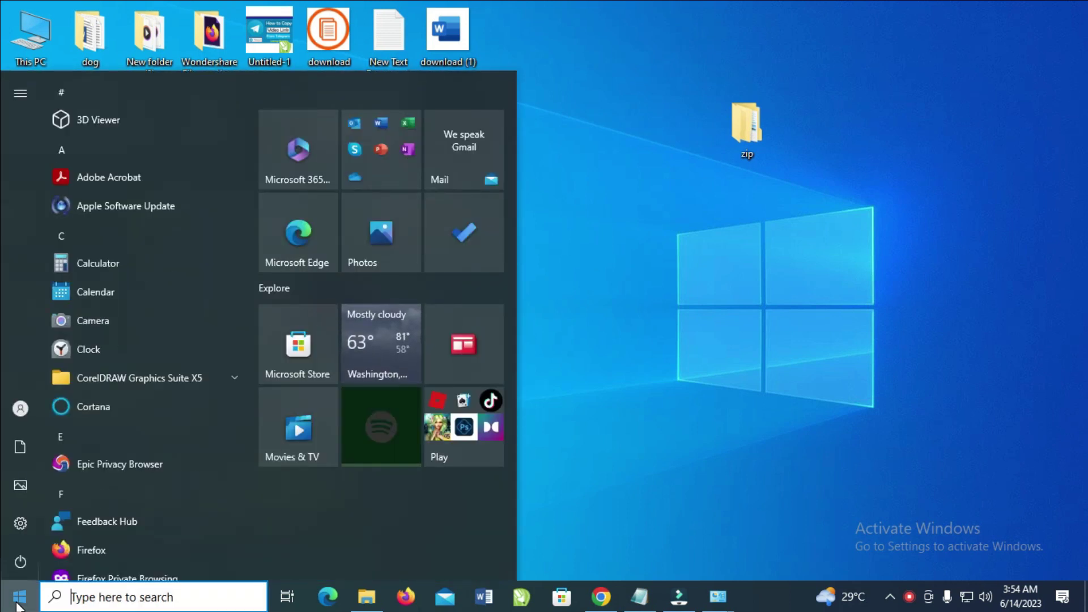
type("d")
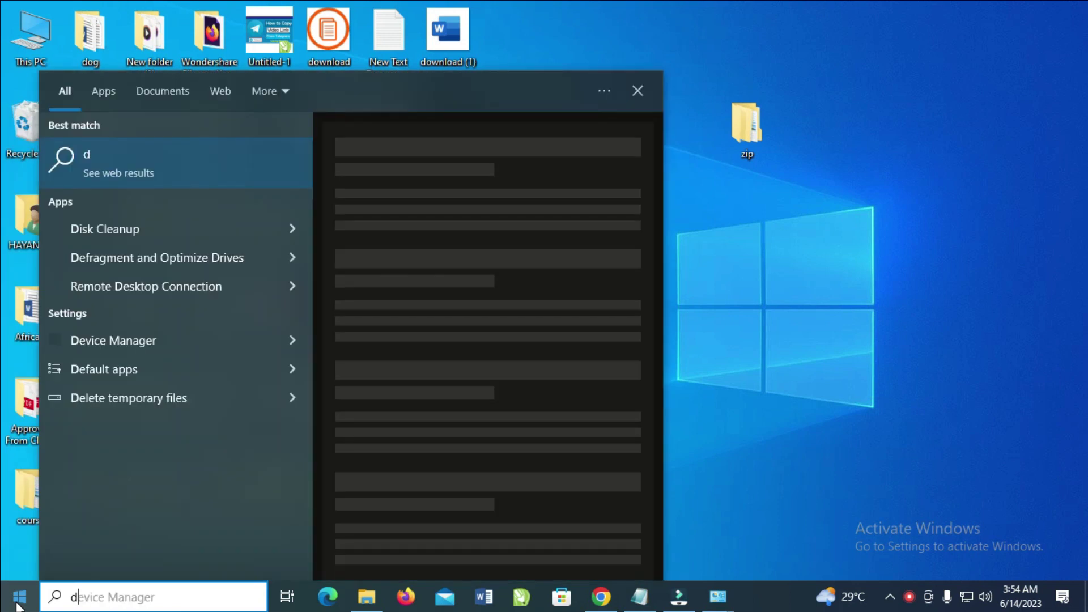
key("BackSpace")
type("co")
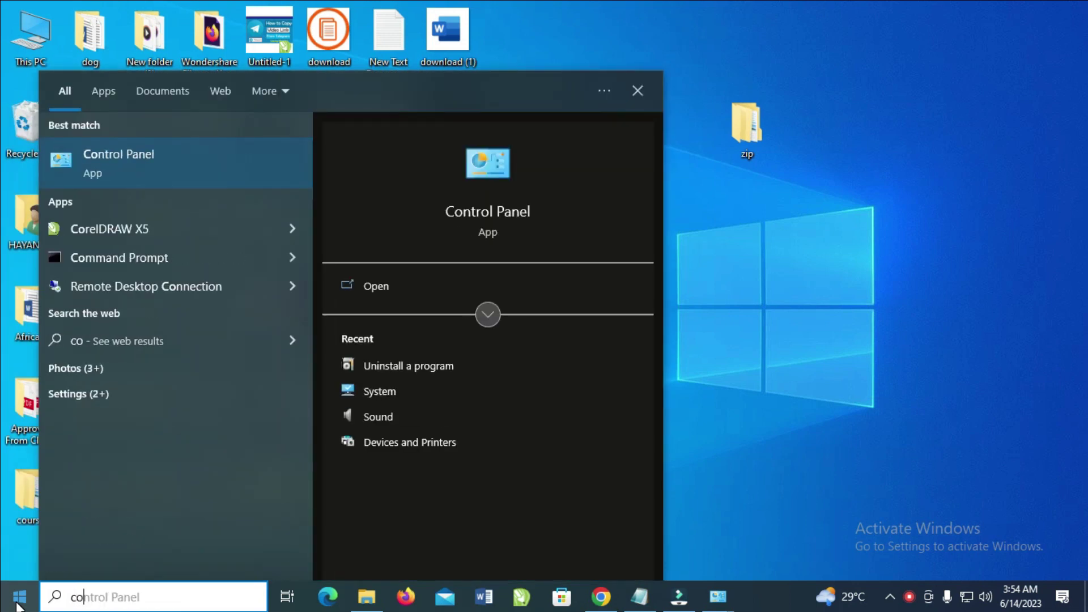
type("ntrol Panel")
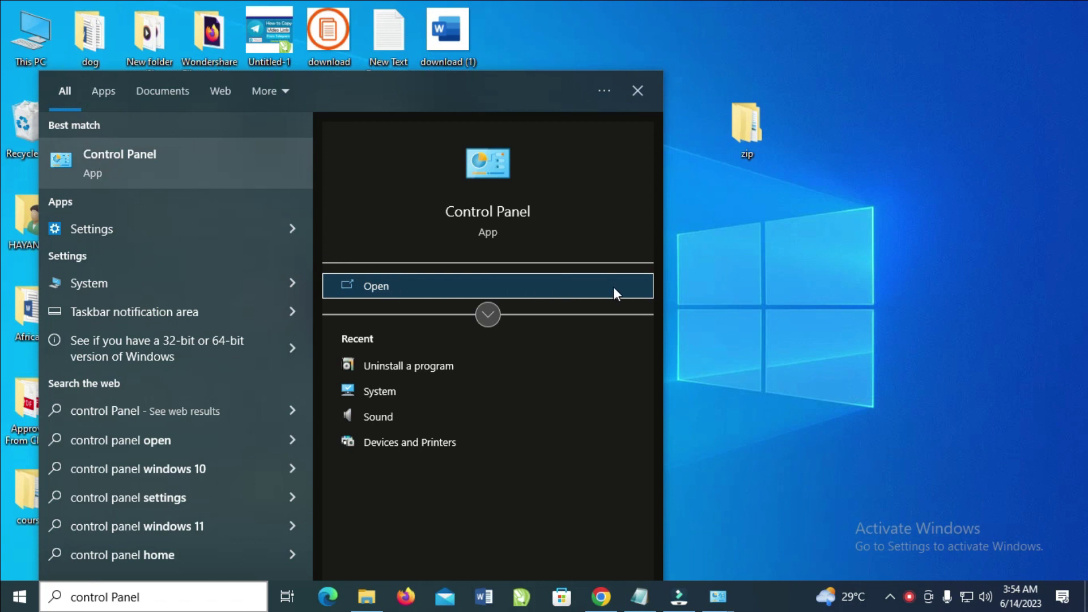
left_click(678, 284)
mouse_move(718, 597)
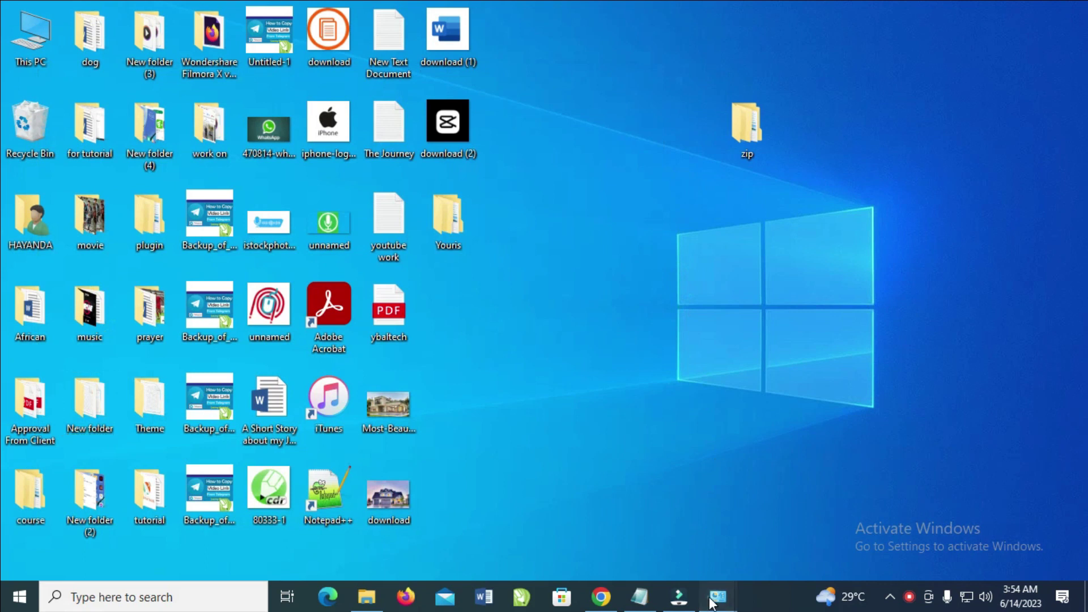
Step: Bring up Control Panel and go to 'Uninstall a program' under Programs
left_click(782, 535)
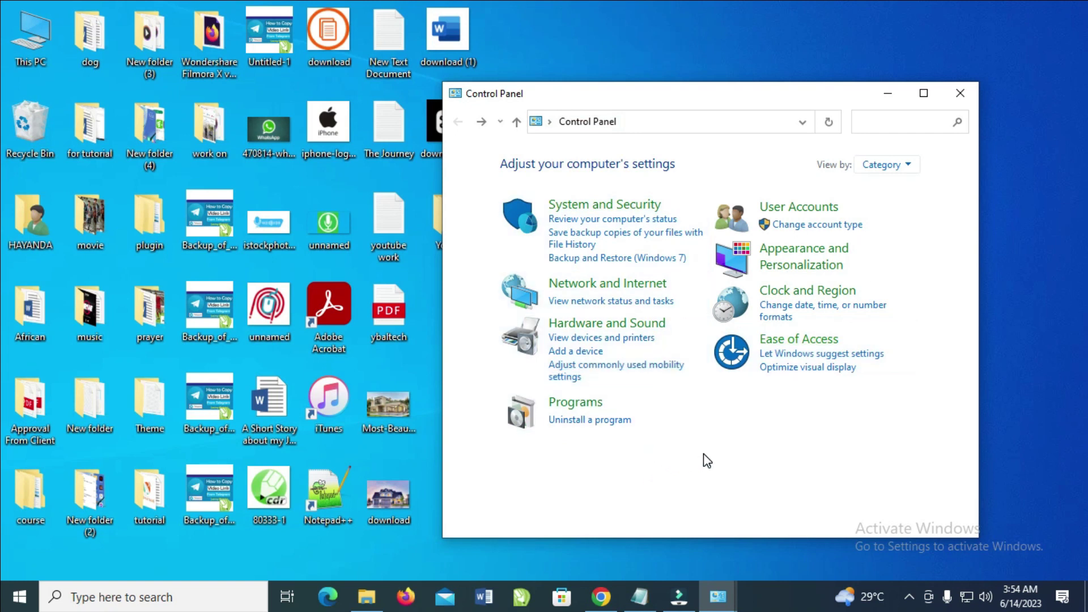
left_click(604, 421)
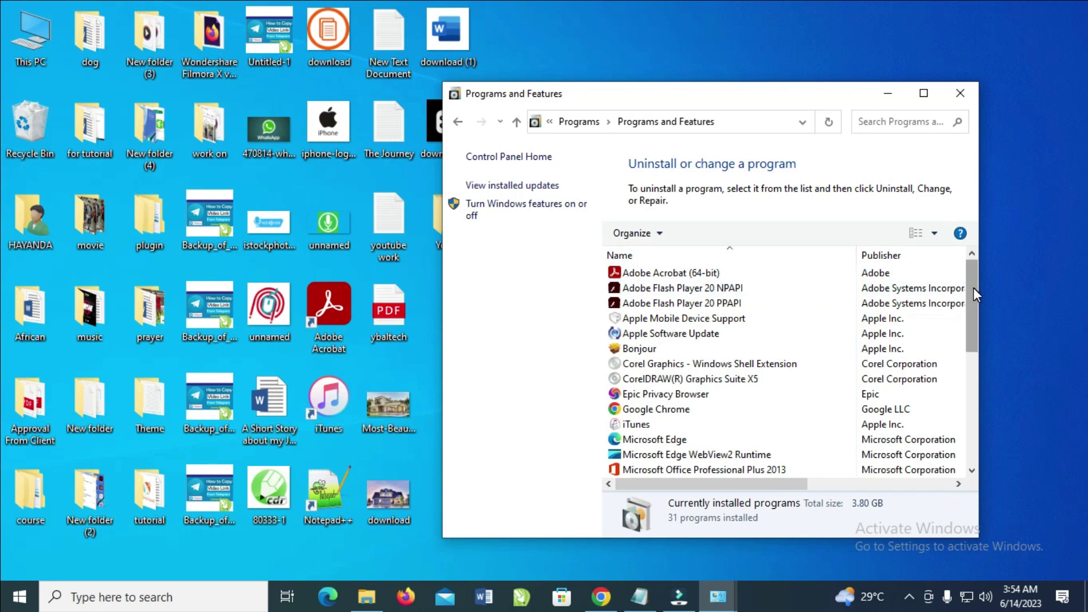
left_click_drag(973, 288, 982, 365)
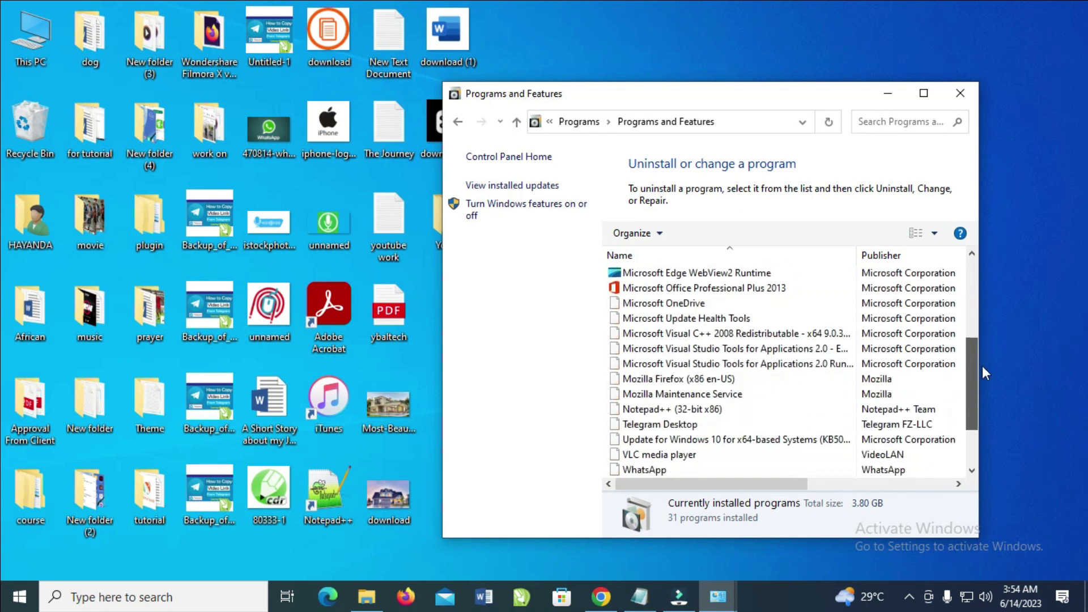
Step: Maximize Programs and Features and select Telegram Desktop in the program list
left_click(924, 93)
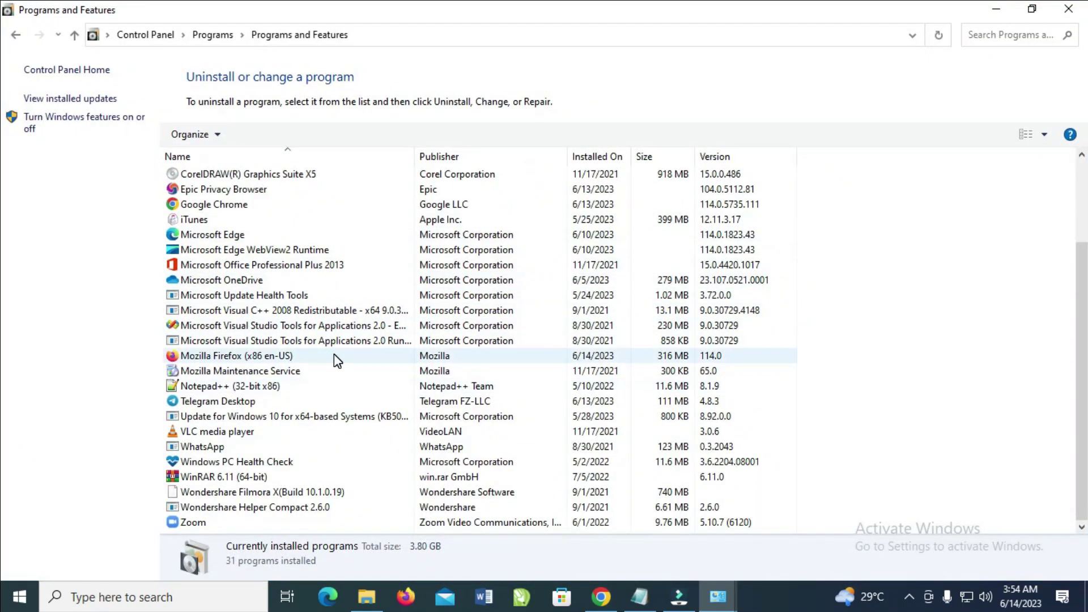
left_click(228, 407)
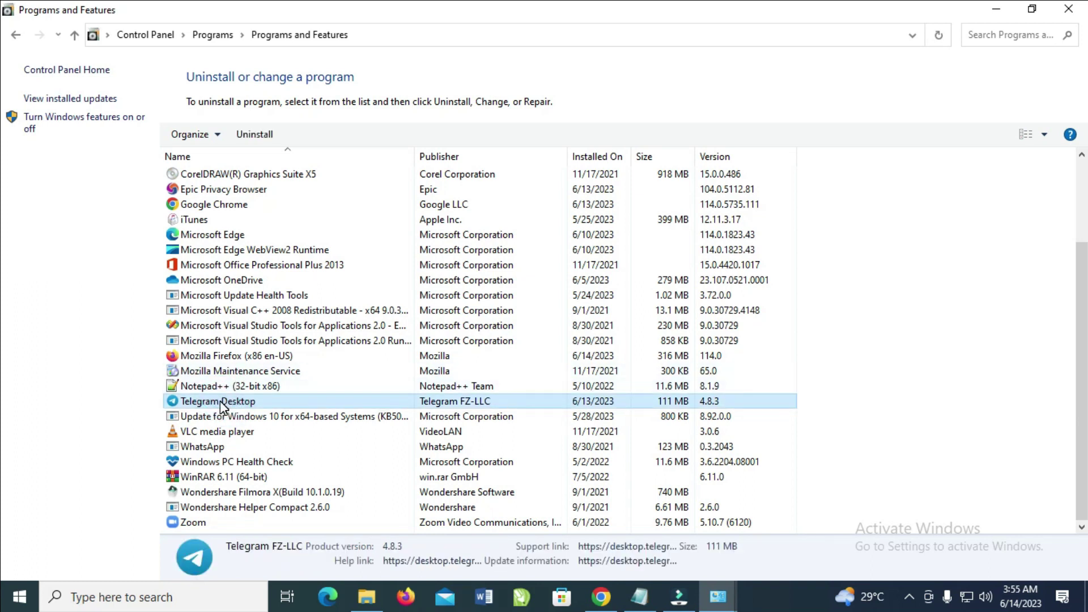
Step: Uninstall Telegram Desktop, confirming its complete removal with Yes
left_click(256, 141)
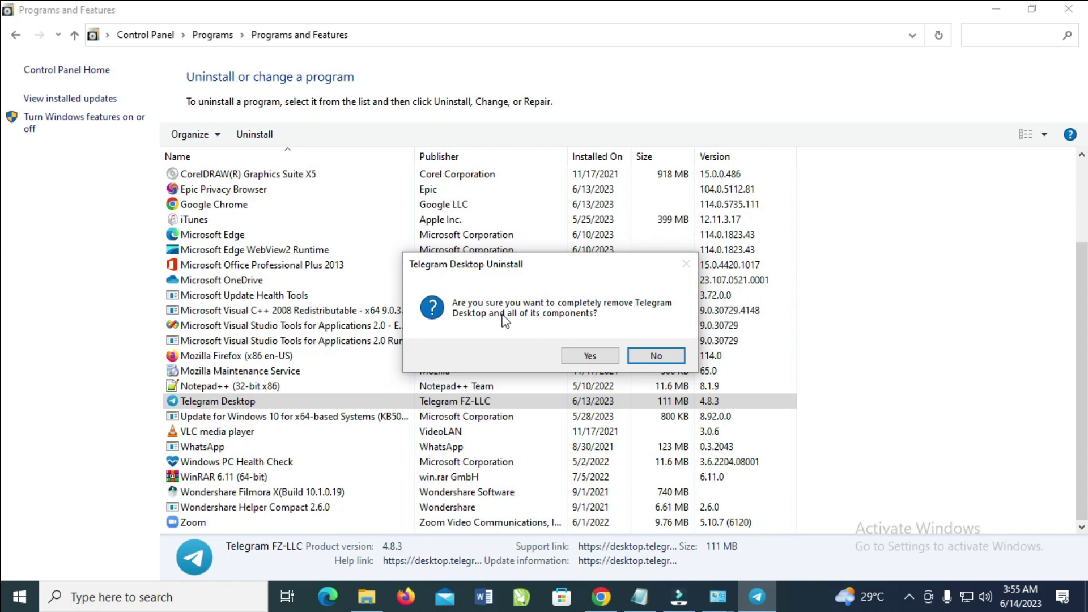
left_click(604, 360)
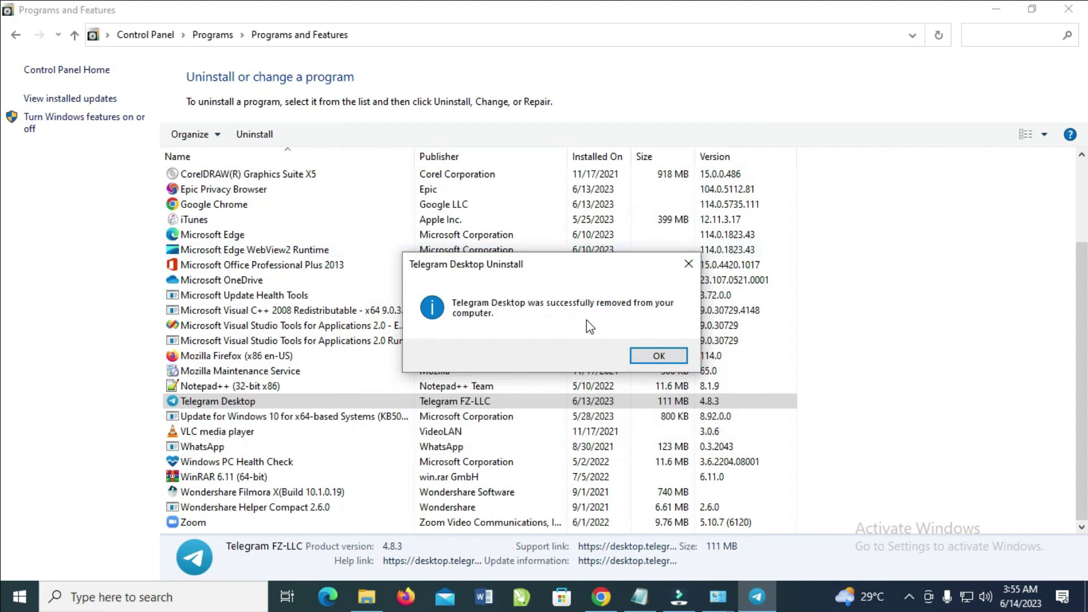
Step: Close the 'successfully removed' message for Telegram Desktop with OK
left_click(657, 357)
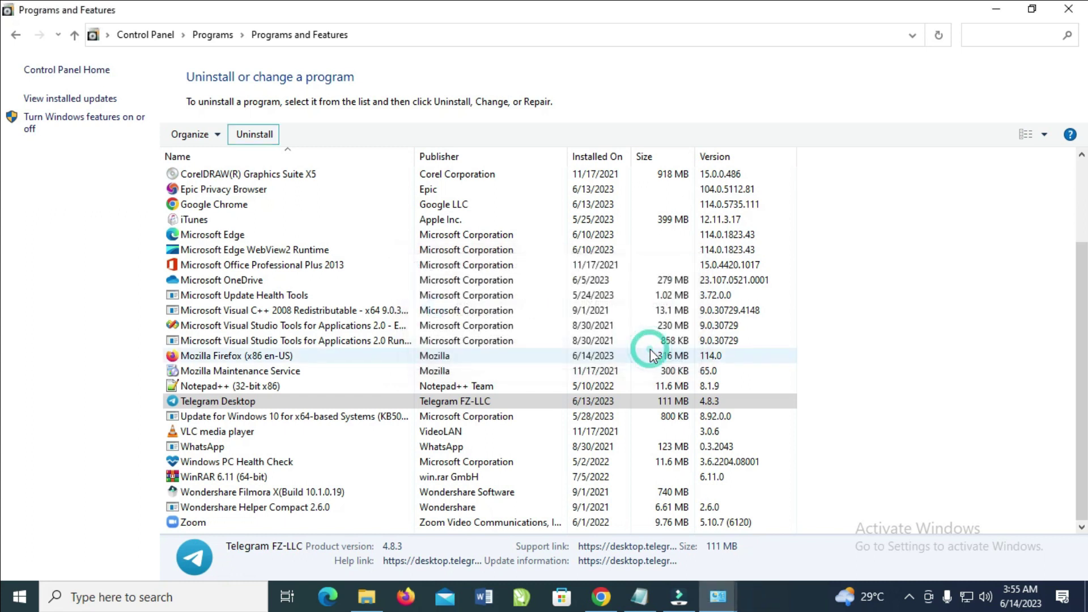